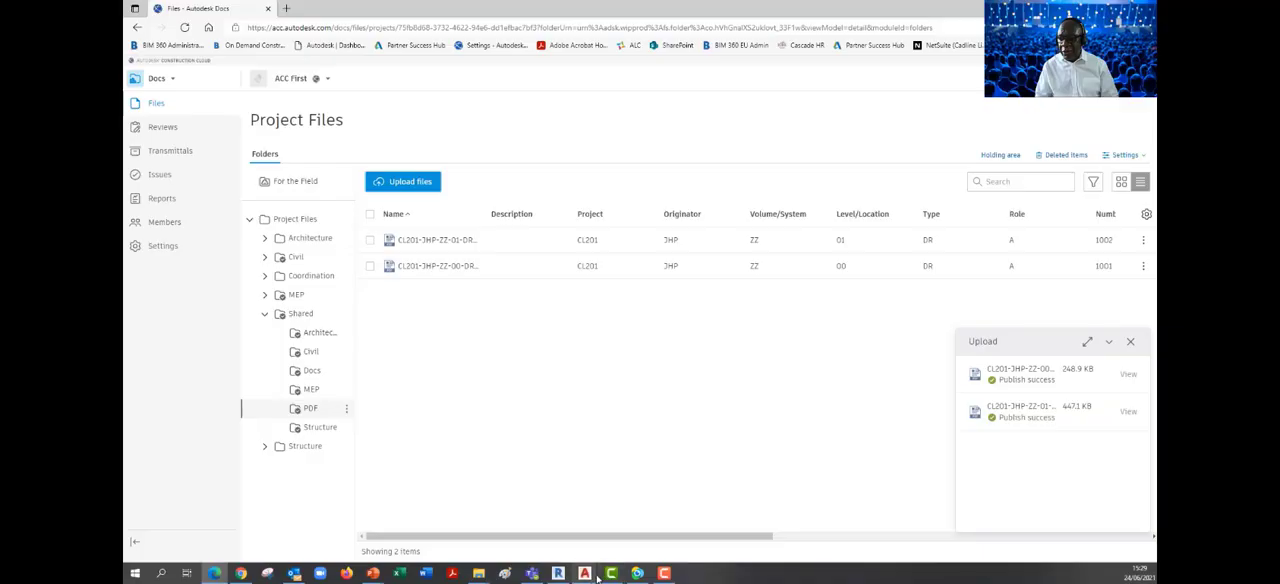
Switch to AutoCAD and start Push to Autodesk Docs for the Factory Landscape-M drawing
left_click(586, 574)
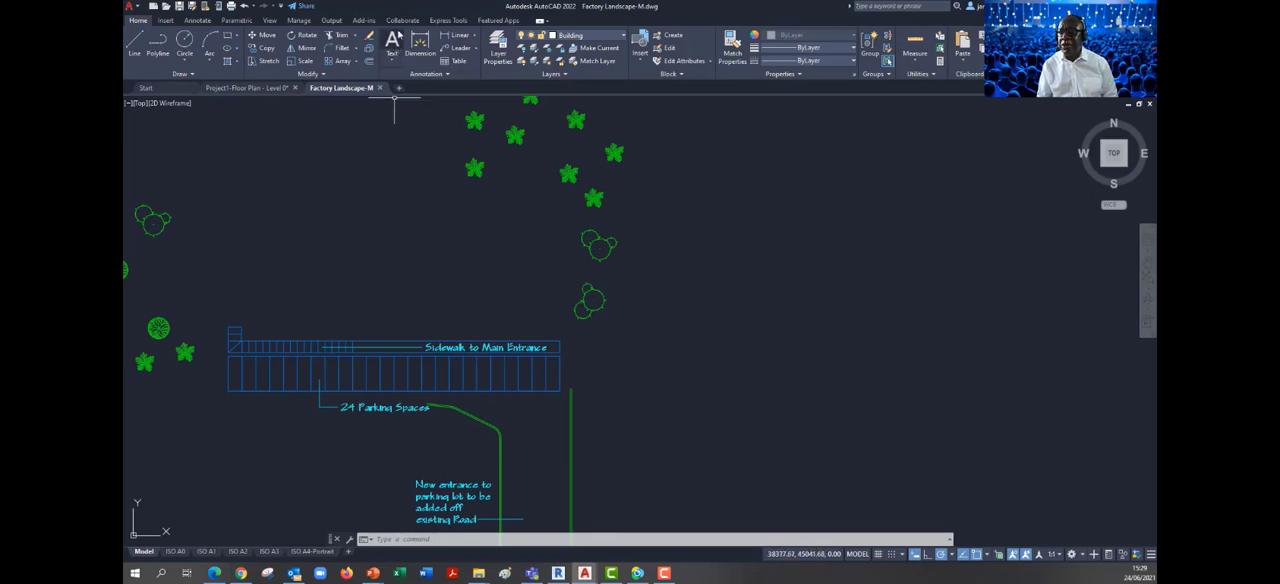
left_click(402, 21)
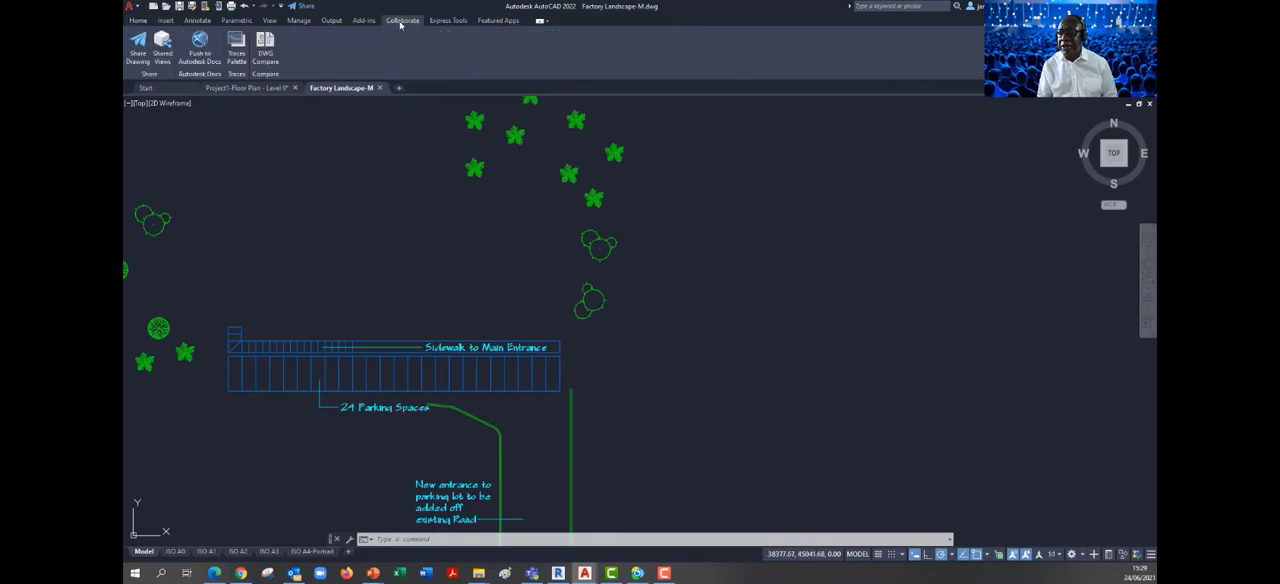
left_click(200, 52)
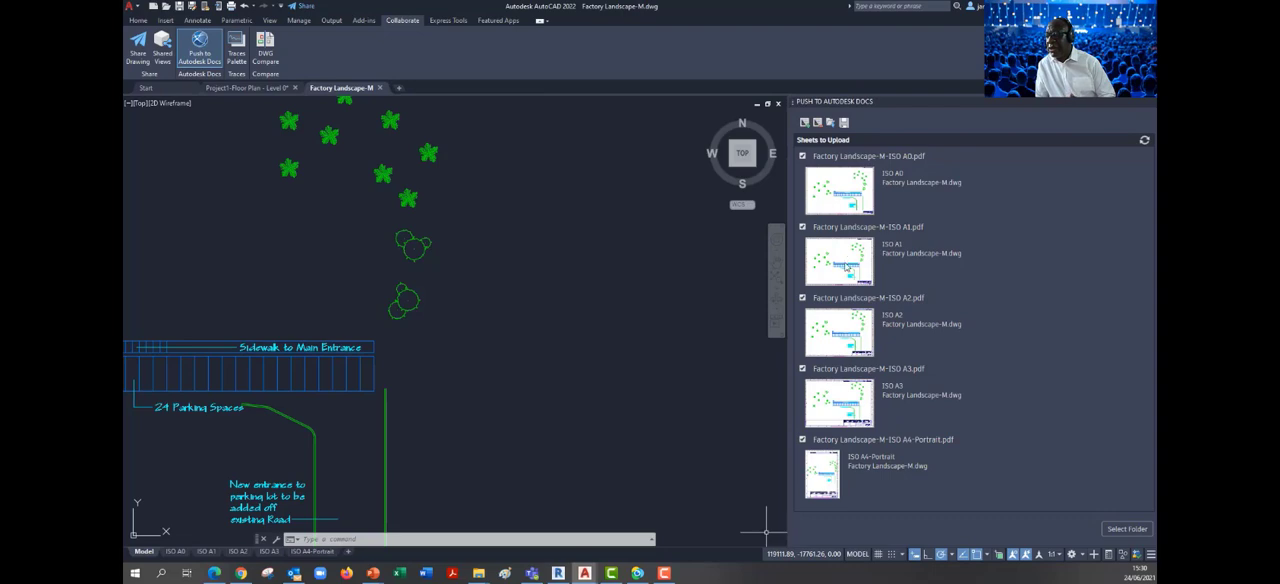
Choose the PDF folder inside Shared in the ACC First project as the upload destination for the sheets
left_click(1126, 529)
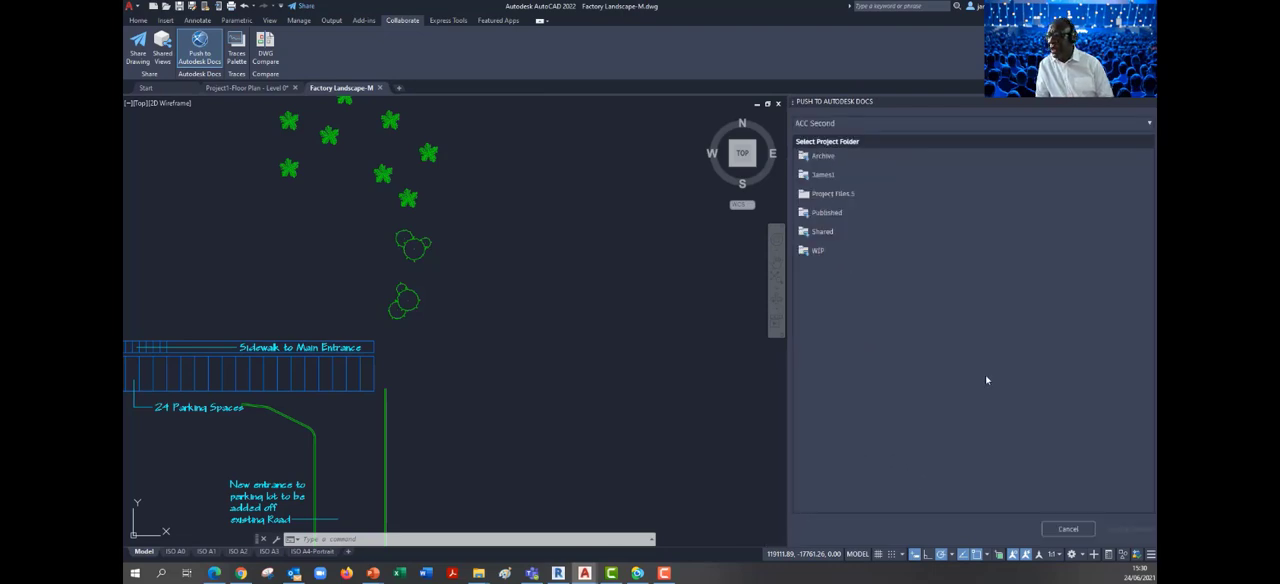
left_click(1150, 122)
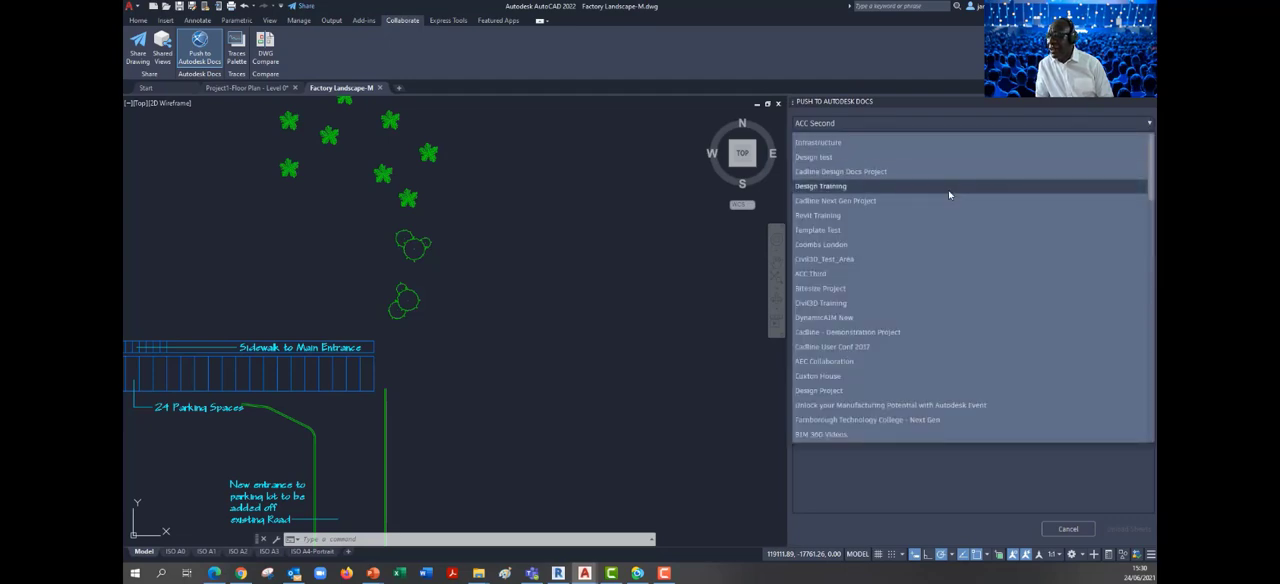
scroll(860, 320, "down", 5)
left_click(800, 410)
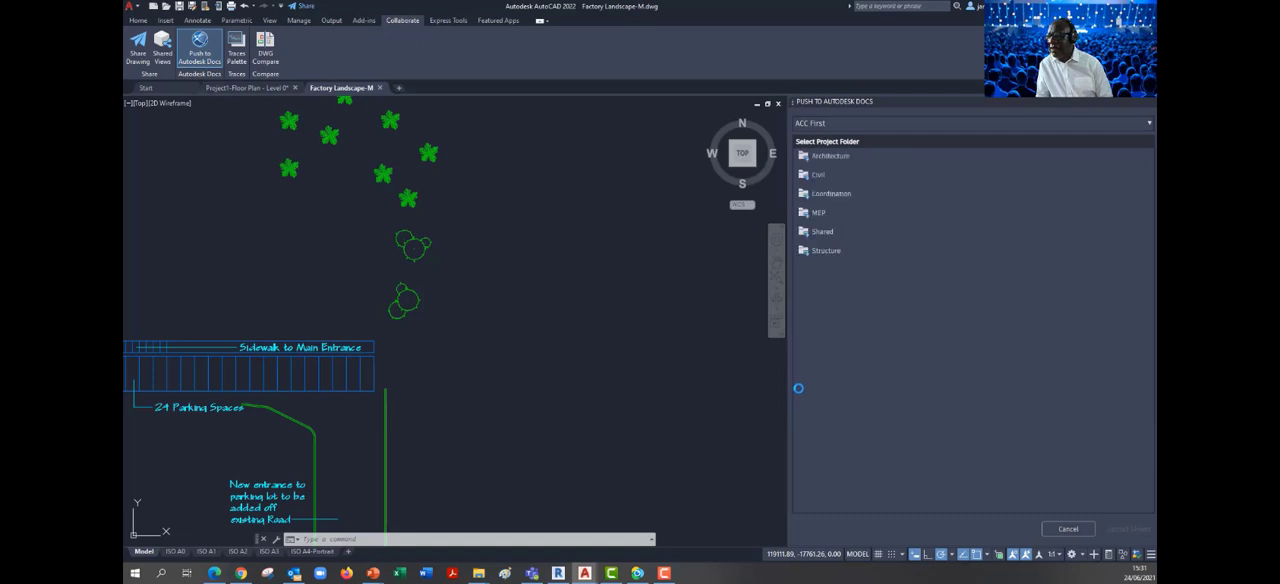
left_click(818, 234)
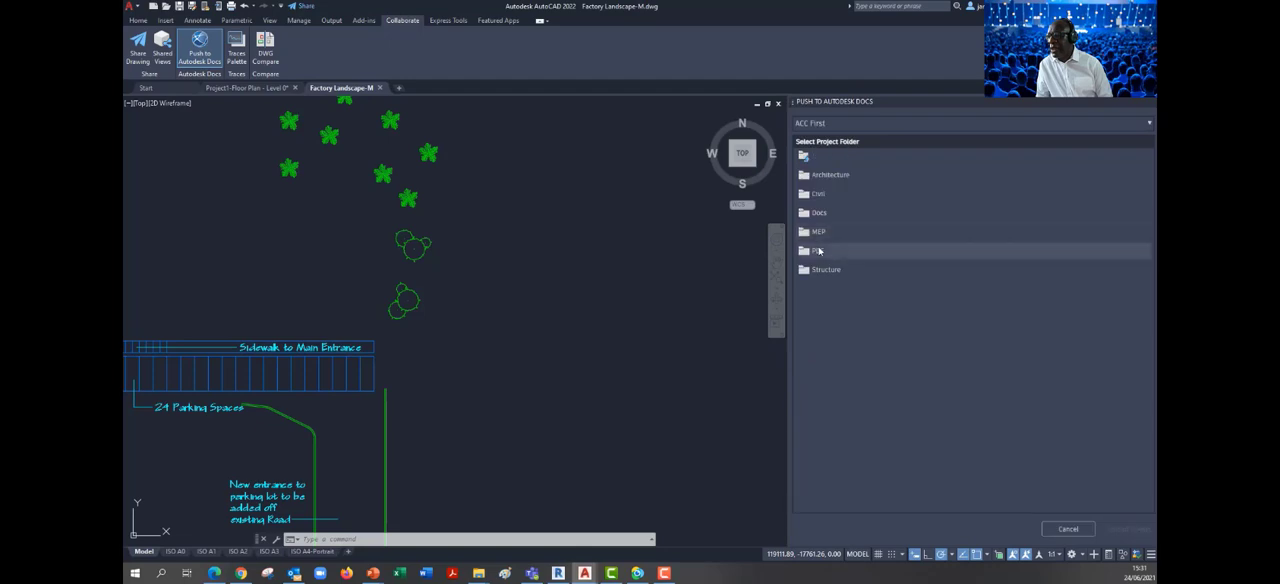
left_click(818, 252)
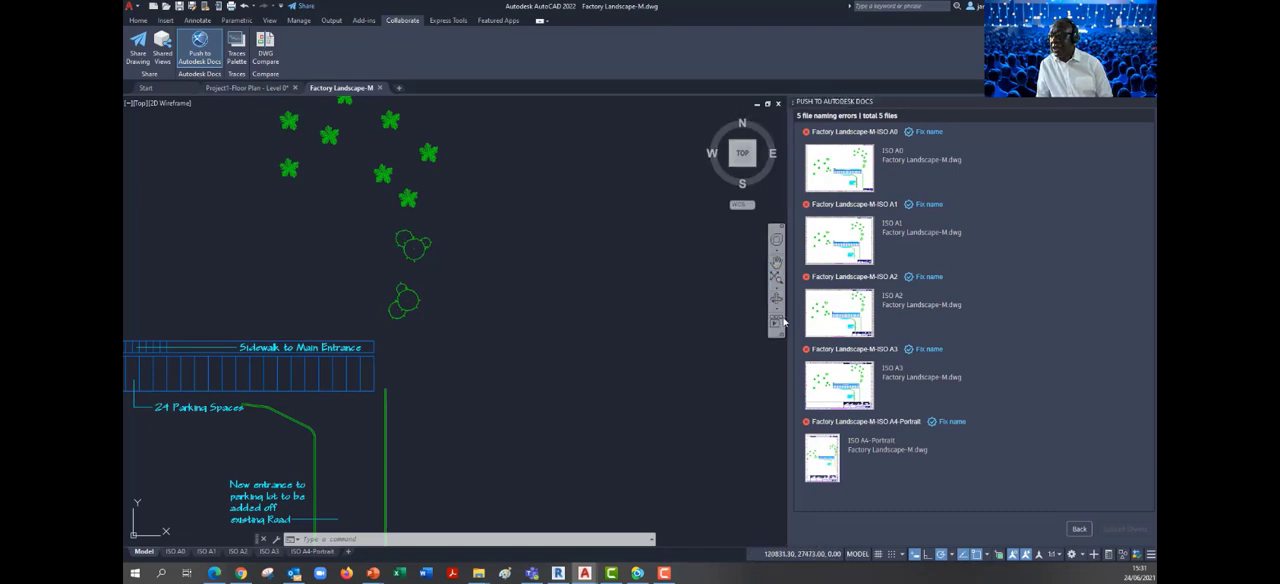
Start fixing the ISO A0 sheet's name with project CL201r, originator JHP, volume/system ZZ and level/location ZZ
left_click(926, 134)
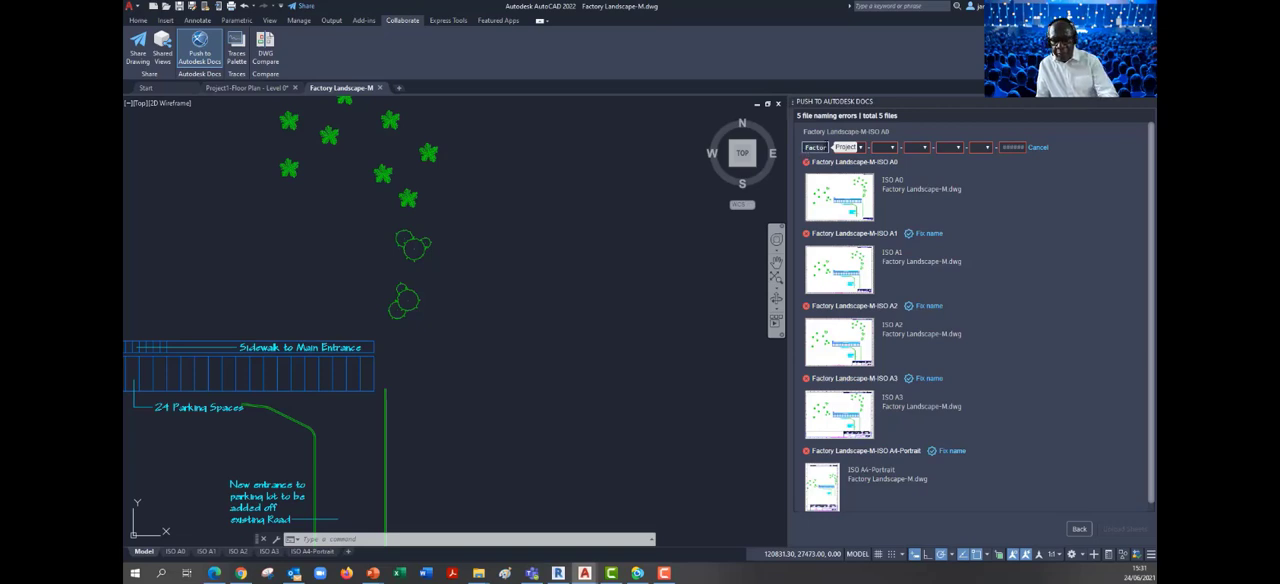
type("CL201r")
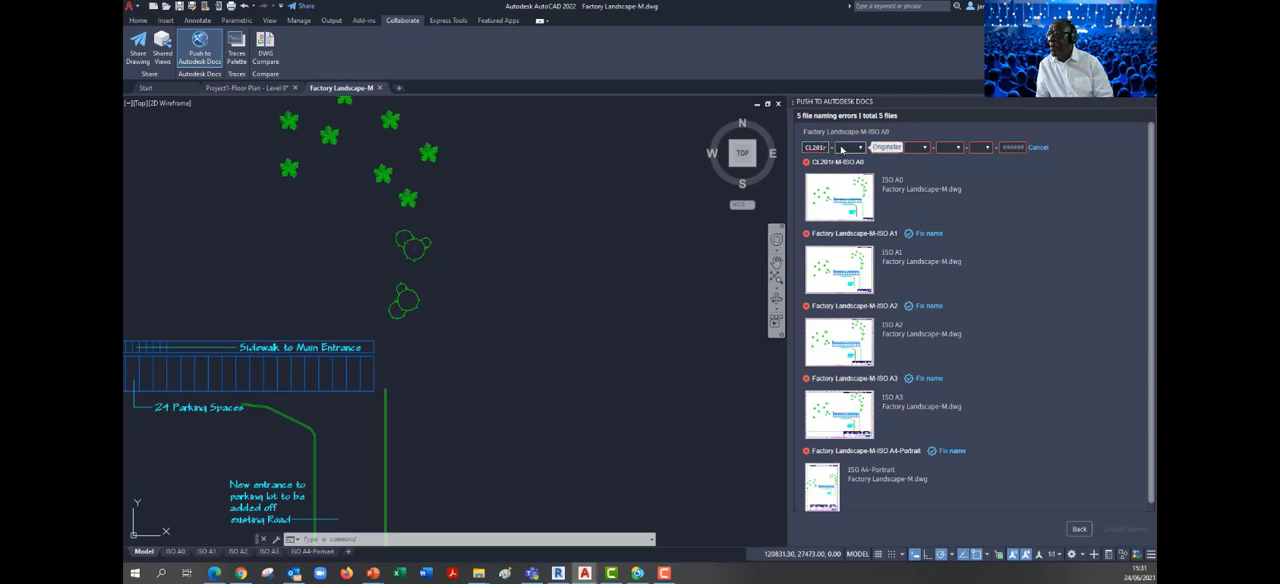
left_click(857, 148)
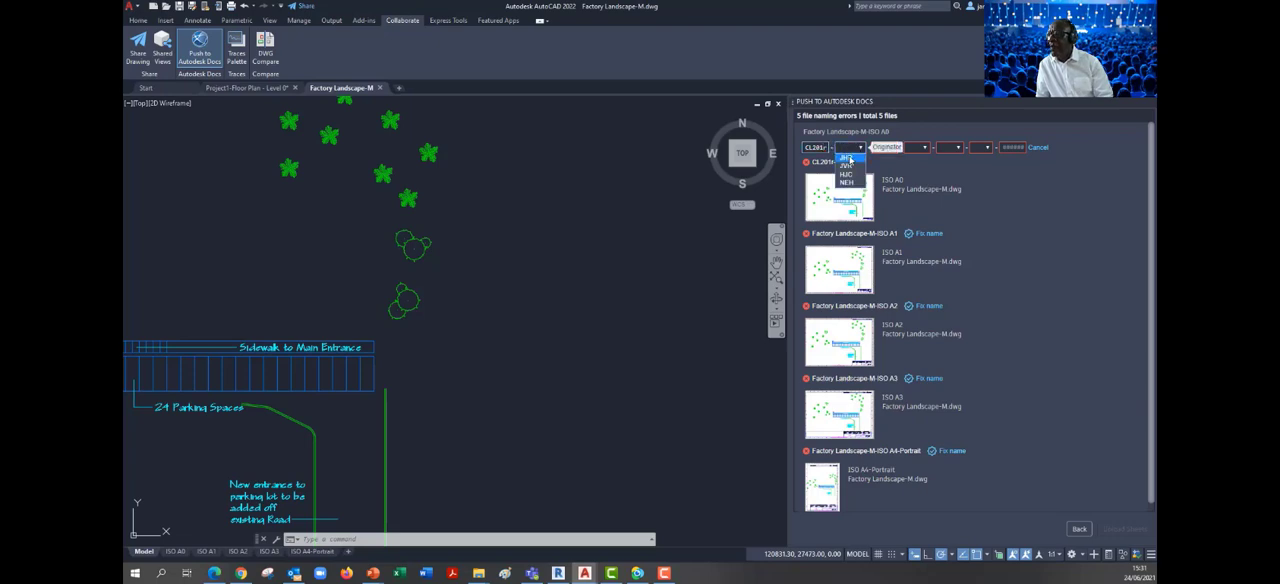
left_click(847, 158)
left_click(893, 148)
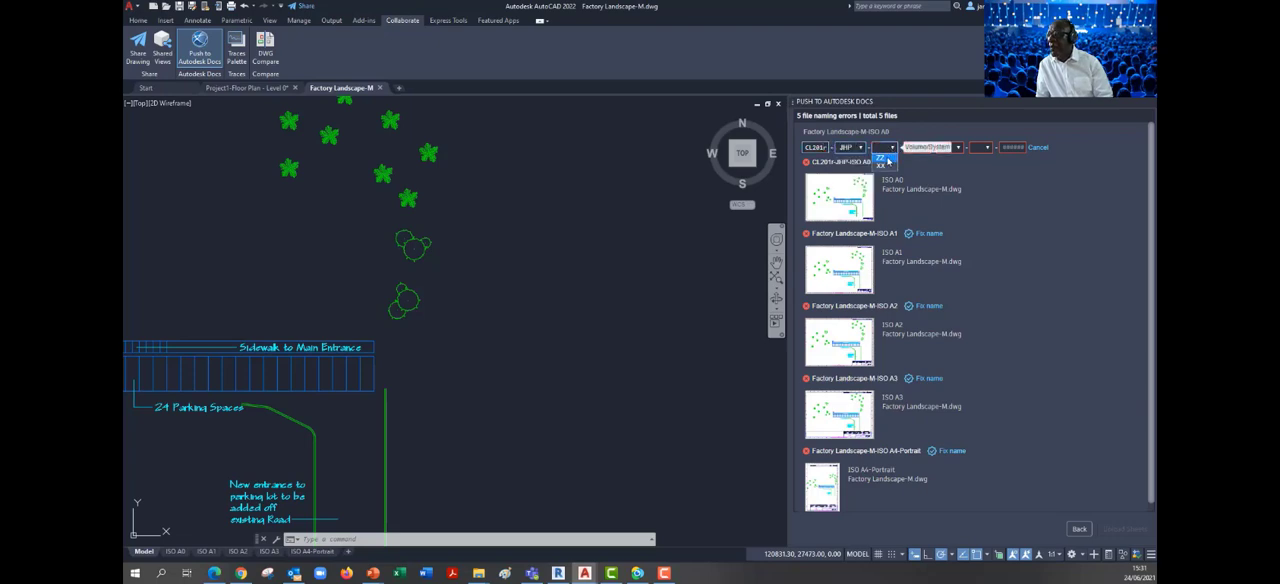
left_click(881, 156)
left_click(922, 150)
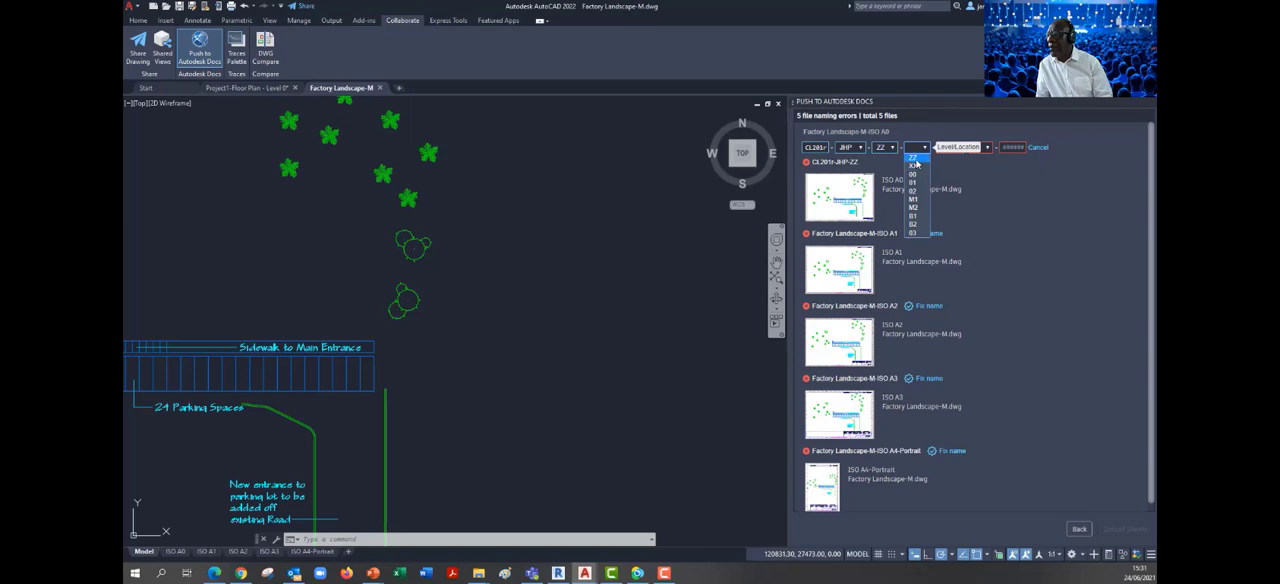
left_click(912, 157)
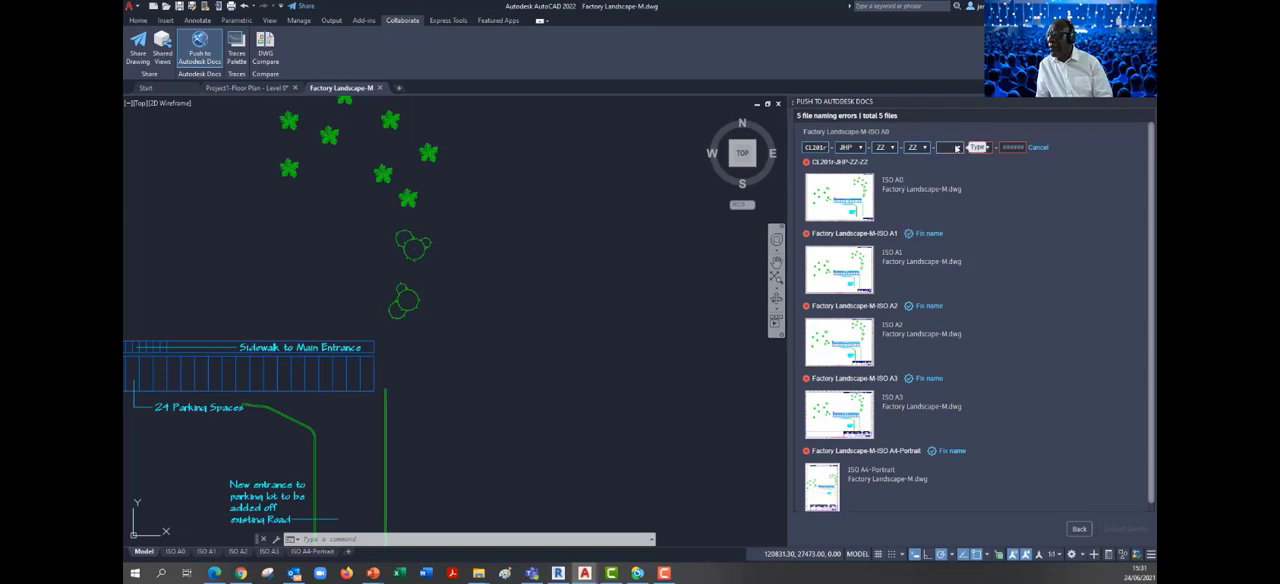
Complete the ISO A0 sheet's name with type DR, role A and number 1003
left_click(955, 148)
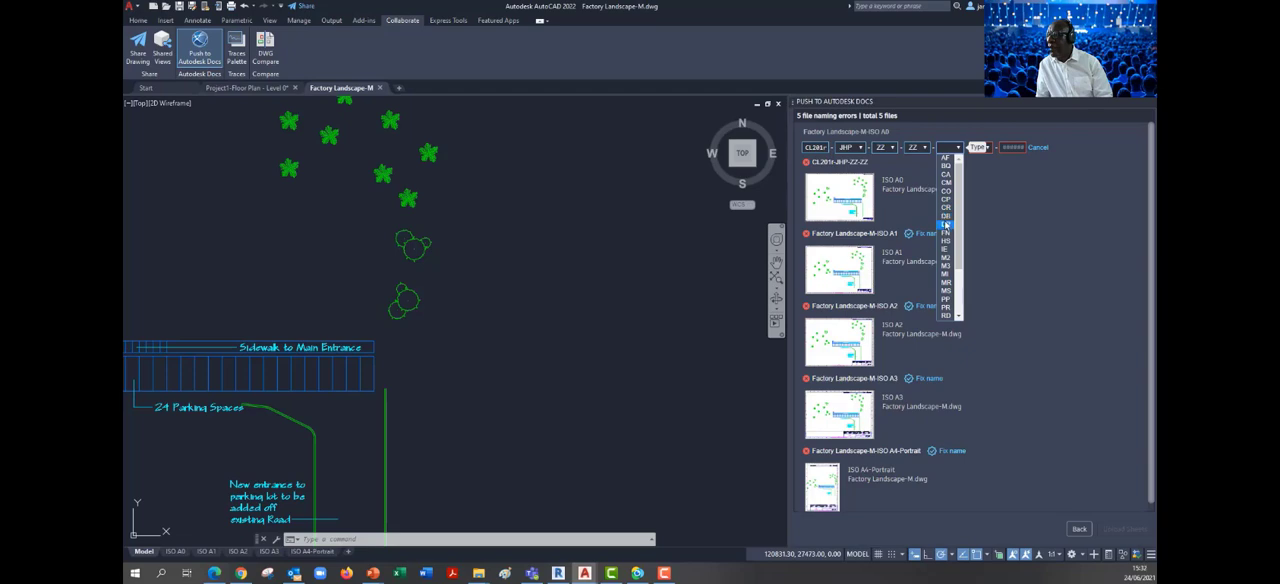
left_click(947, 224)
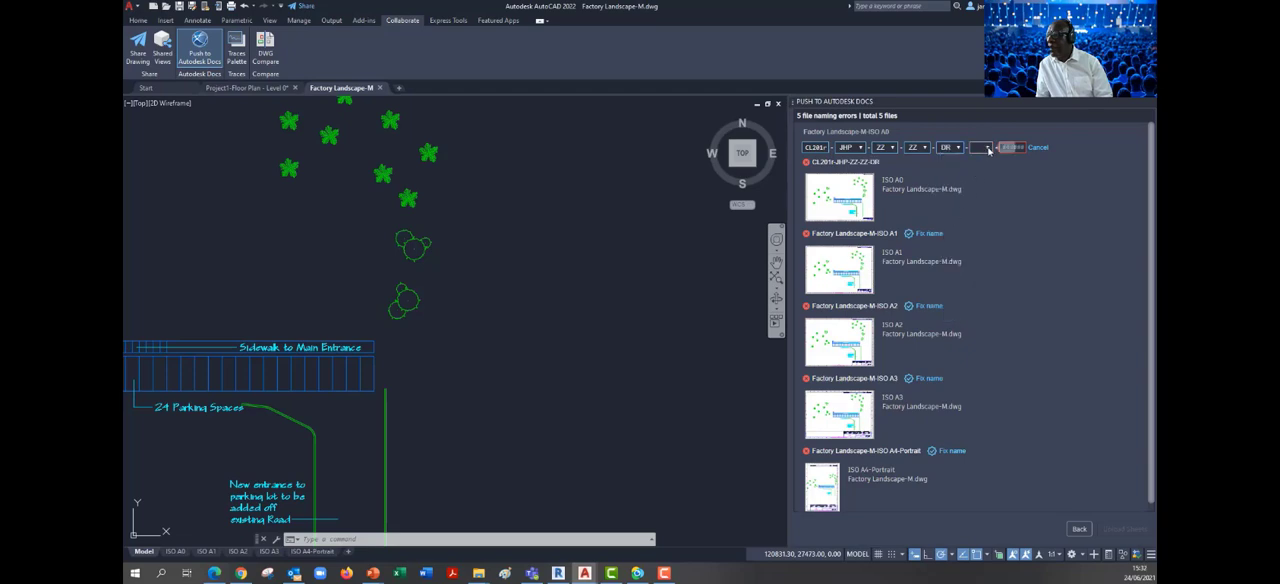
left_click(986, 147)
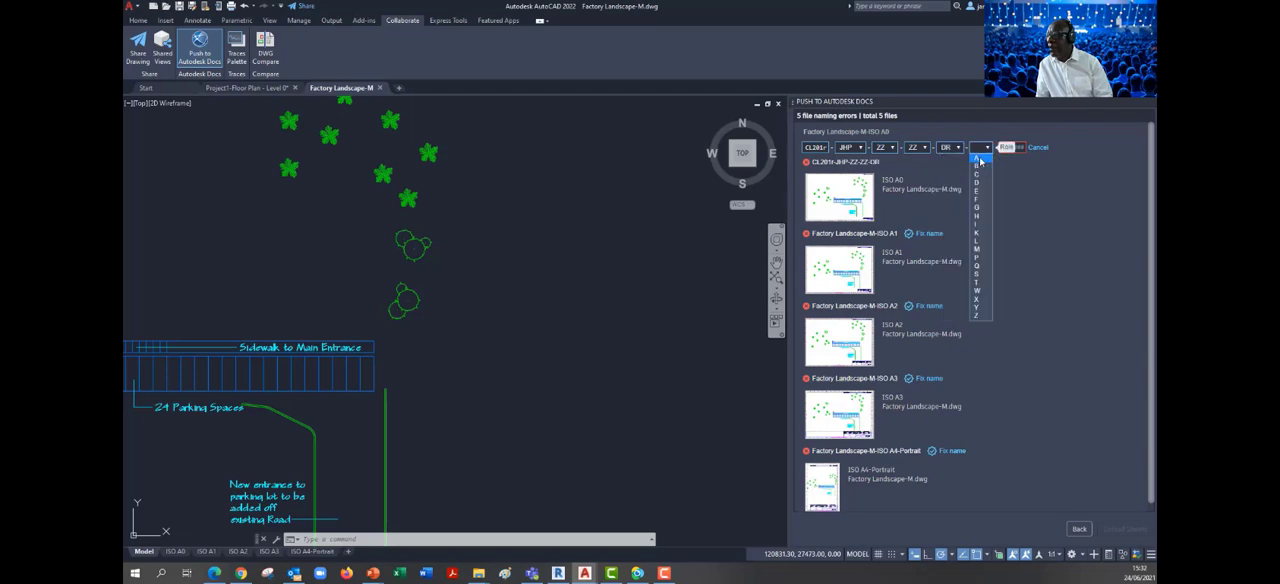
left_click(980, 159)
left_click(1002, 148)
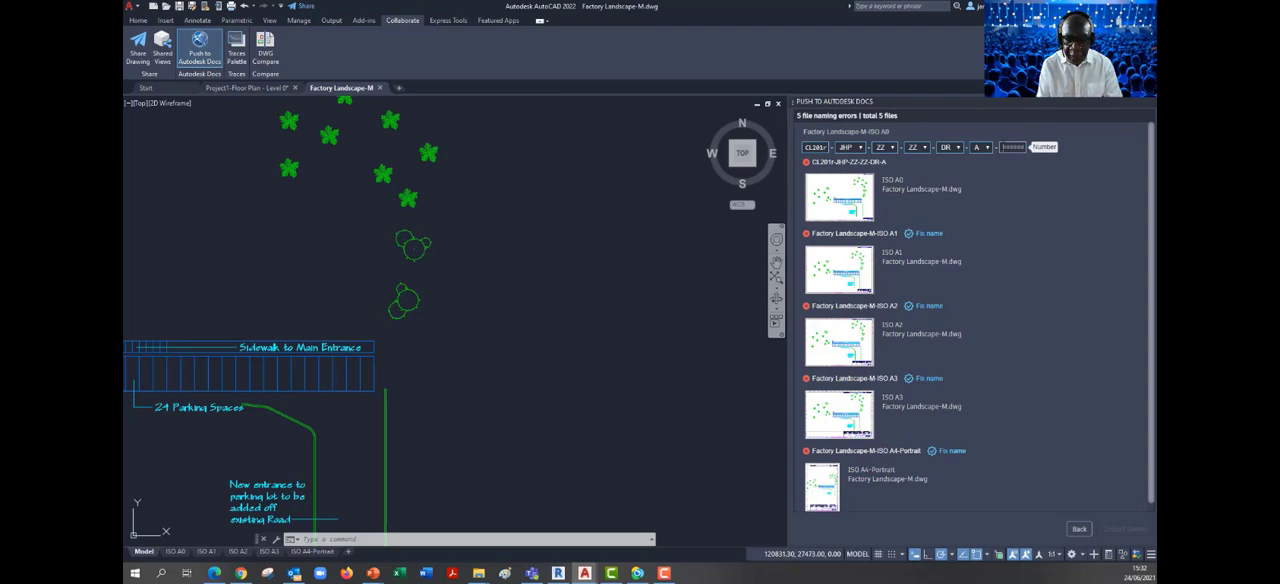
type("1003")
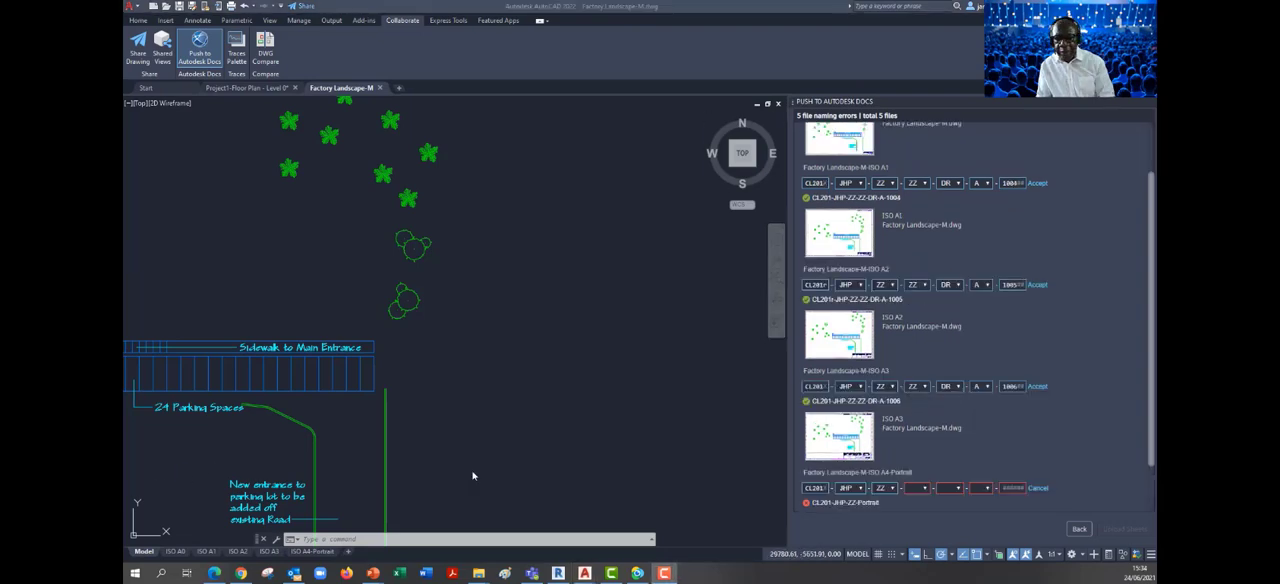
Complete the ISO A4-Portrait sheet's name with level/location ZZ, type DR, role A and number 1007
left_click(924, 488)
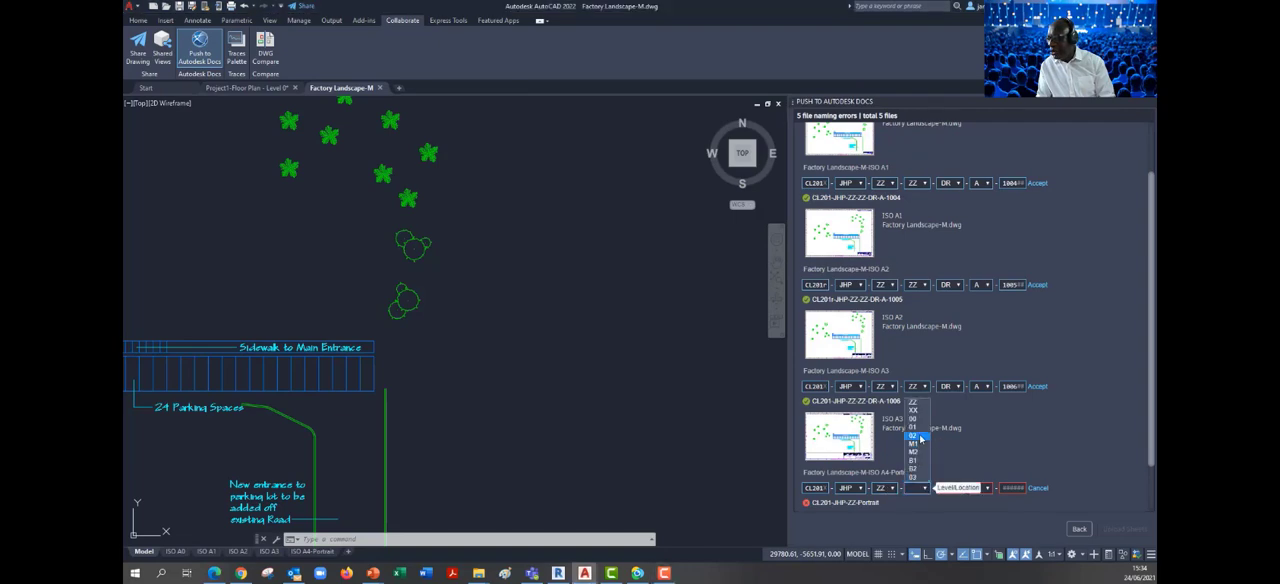
left_click(912, 402)
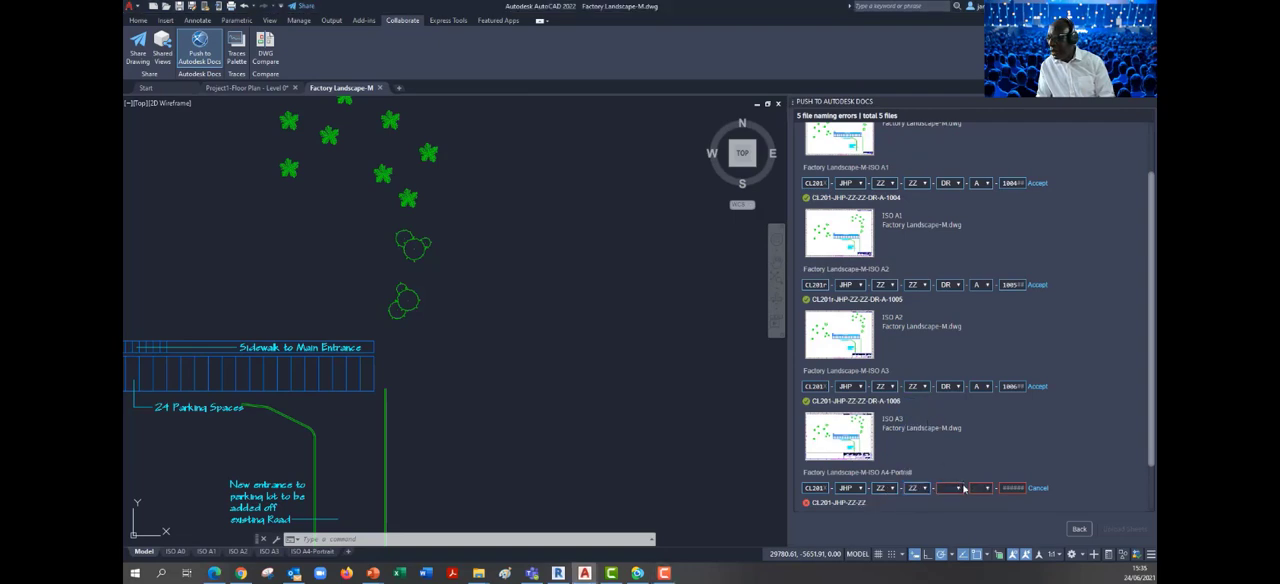
left_click(960, 488)
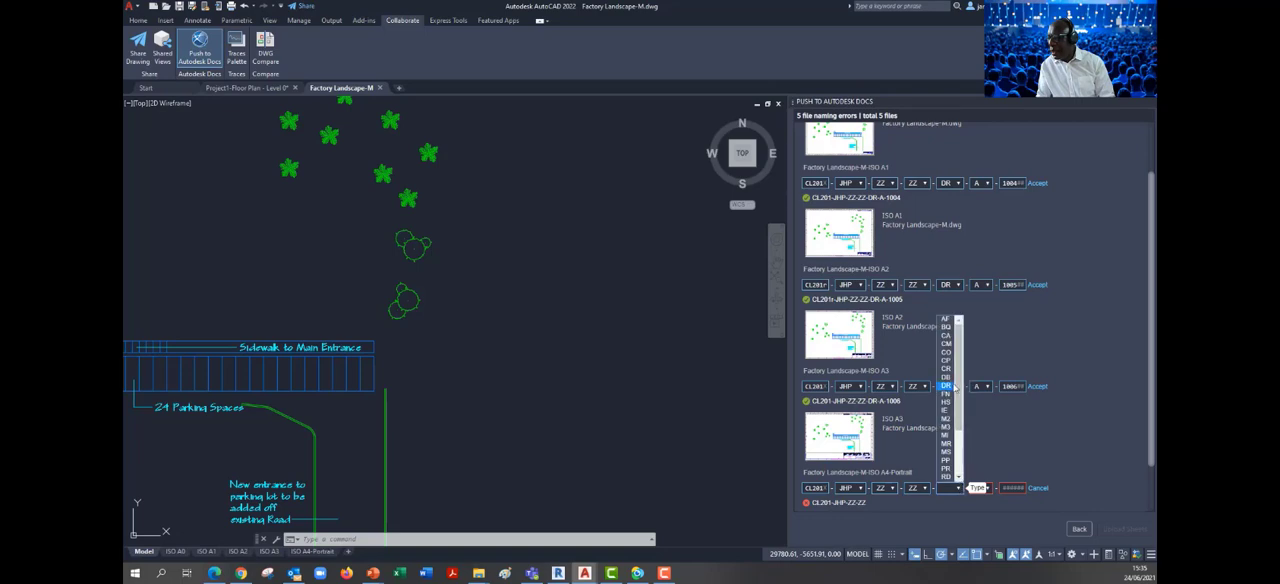
left_click(949, 388)
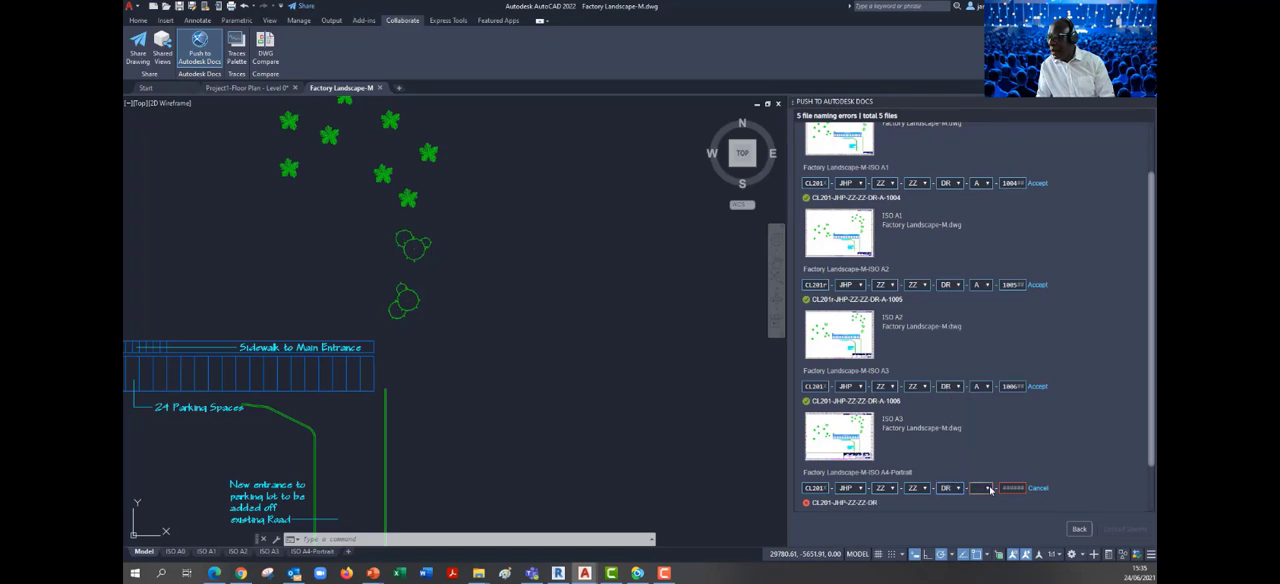
left_click(985, 488)
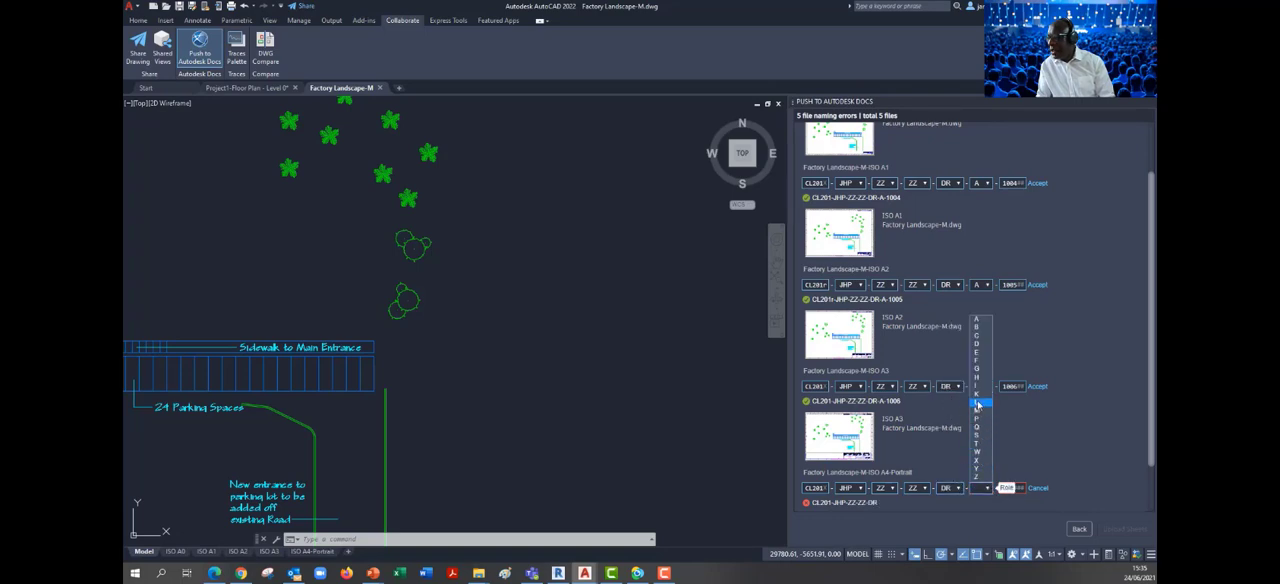
left_click(977, 319)
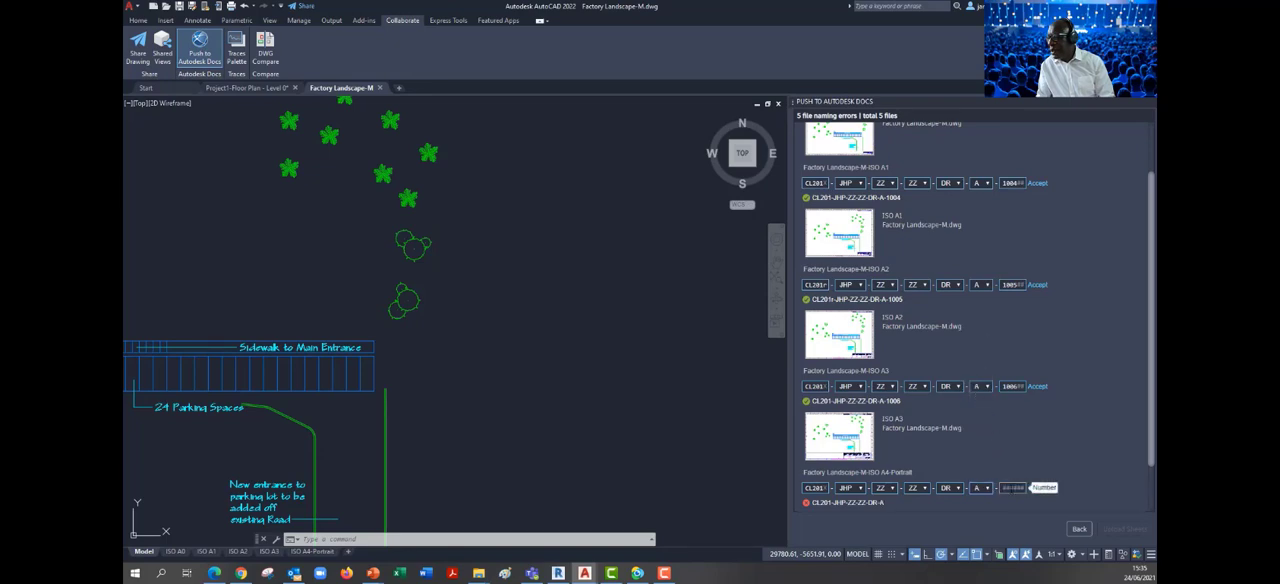
type("100")
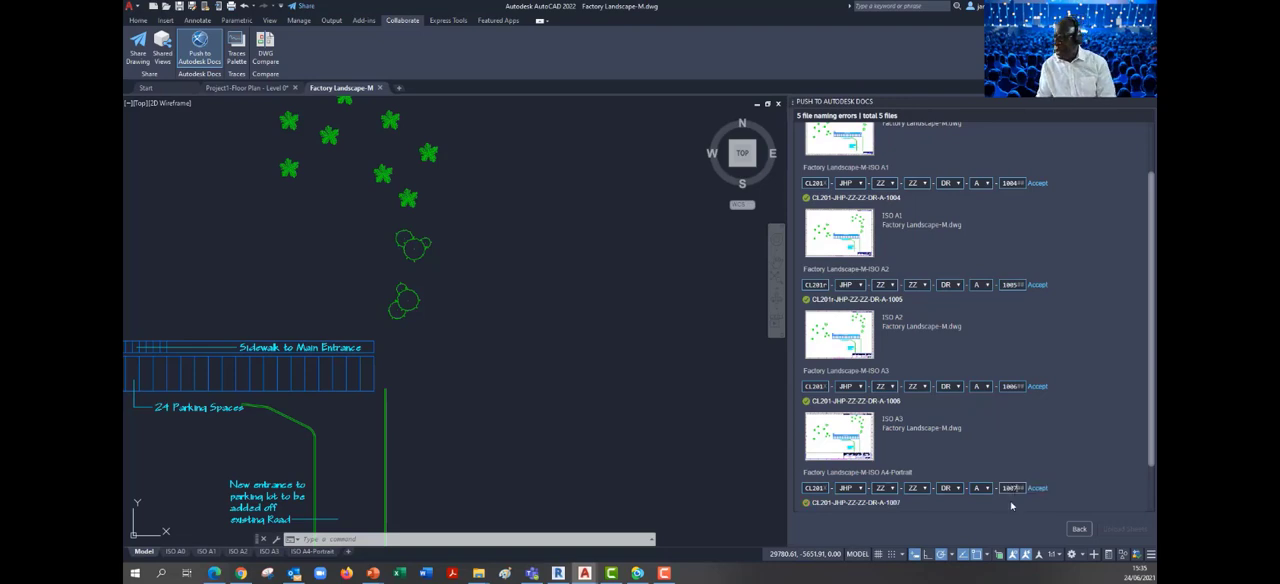
type("7")
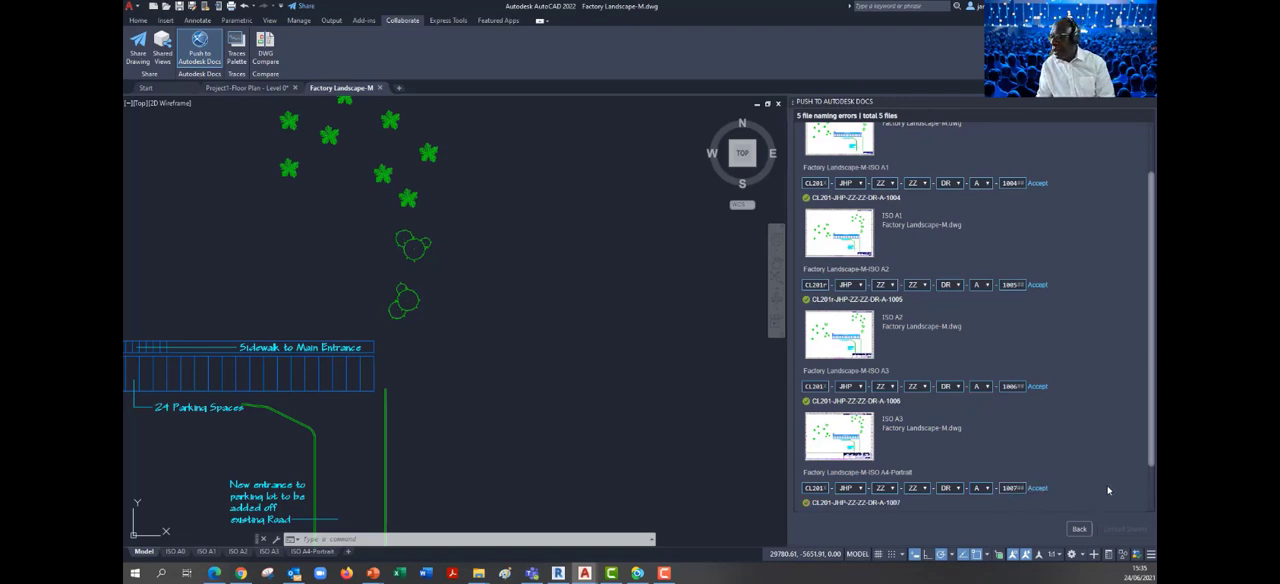
Review the corrected sheet names and accept them for all five sheets, ISO A0 through ISO A4-Portrait
scroll(1149, 457, "down", 2)
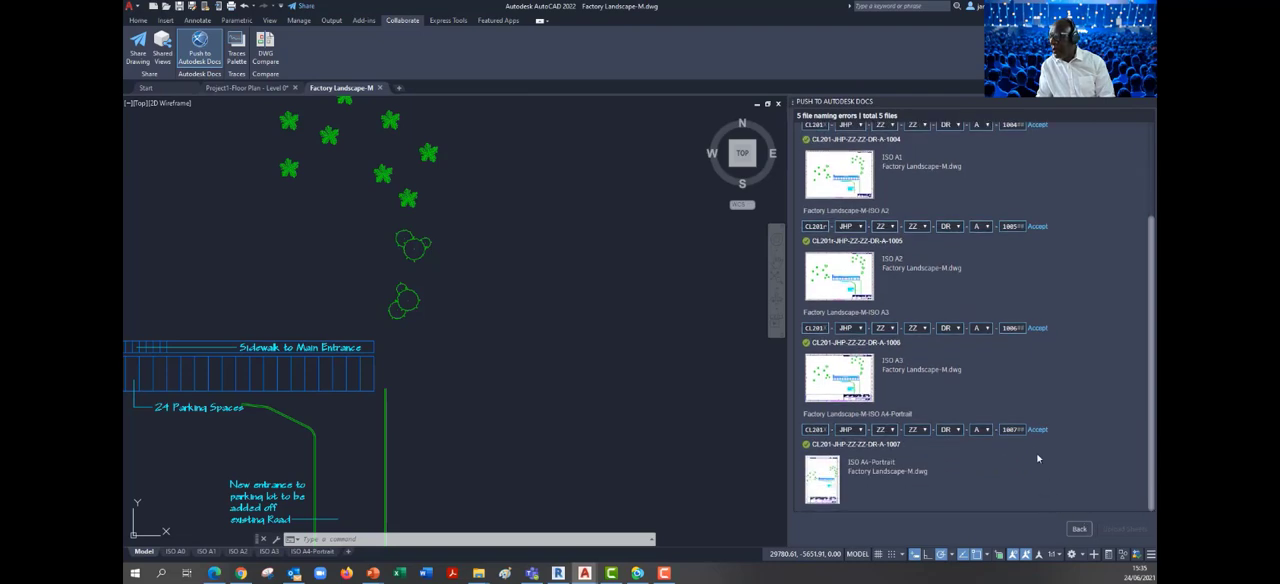
scroll(1030, 442, "up", 4)
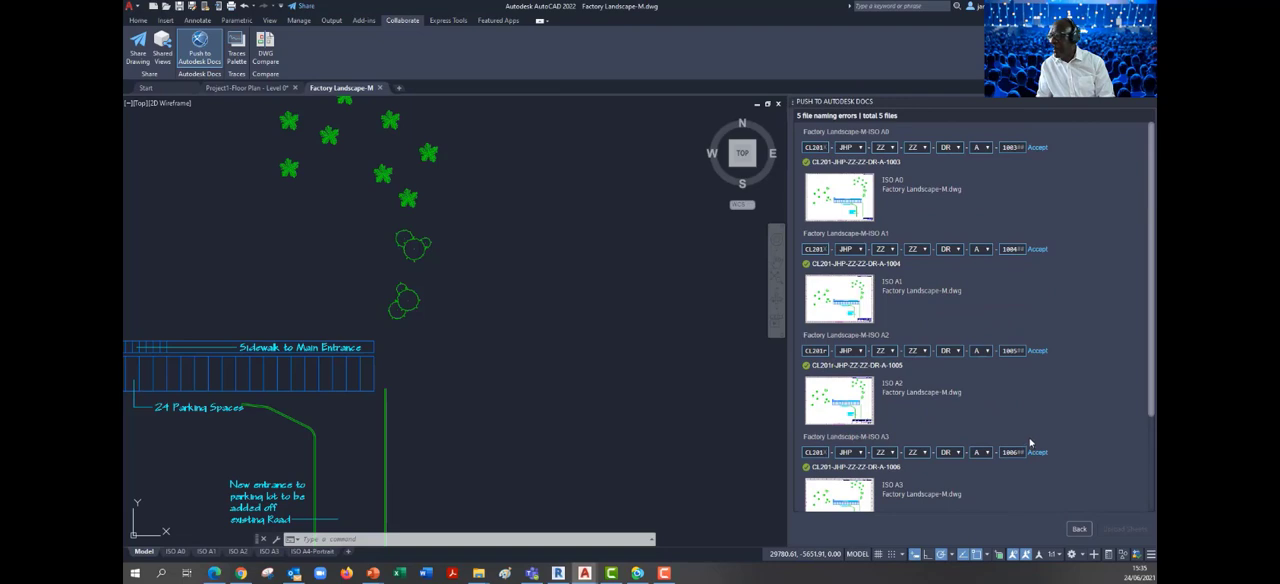
left_click(1037, 149)
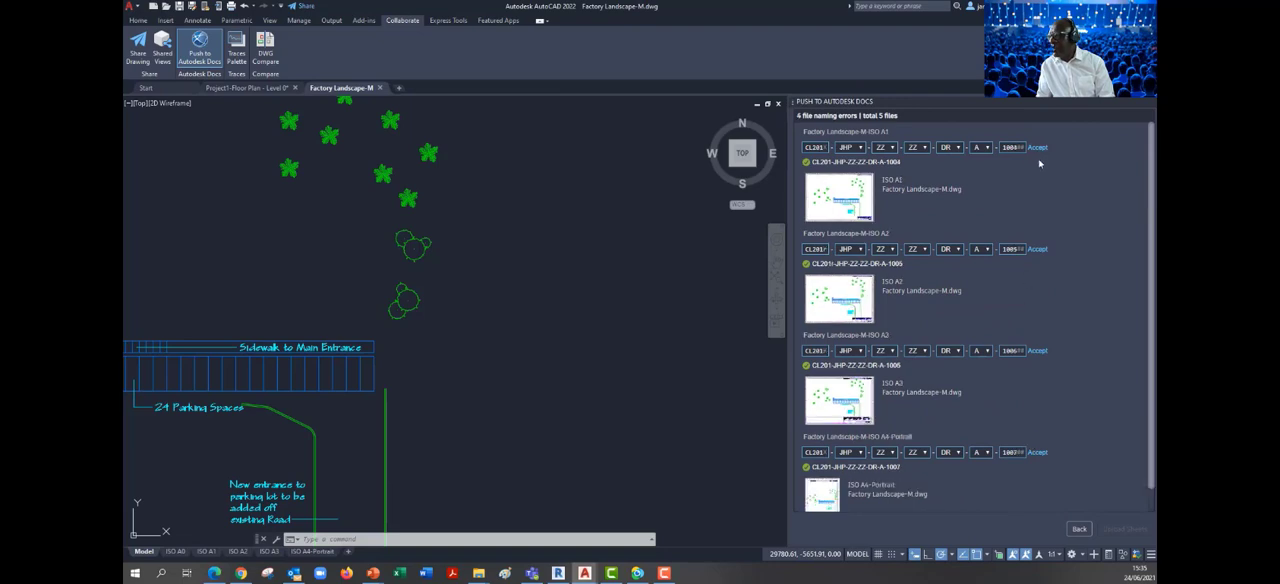
left_click(1037, 249)
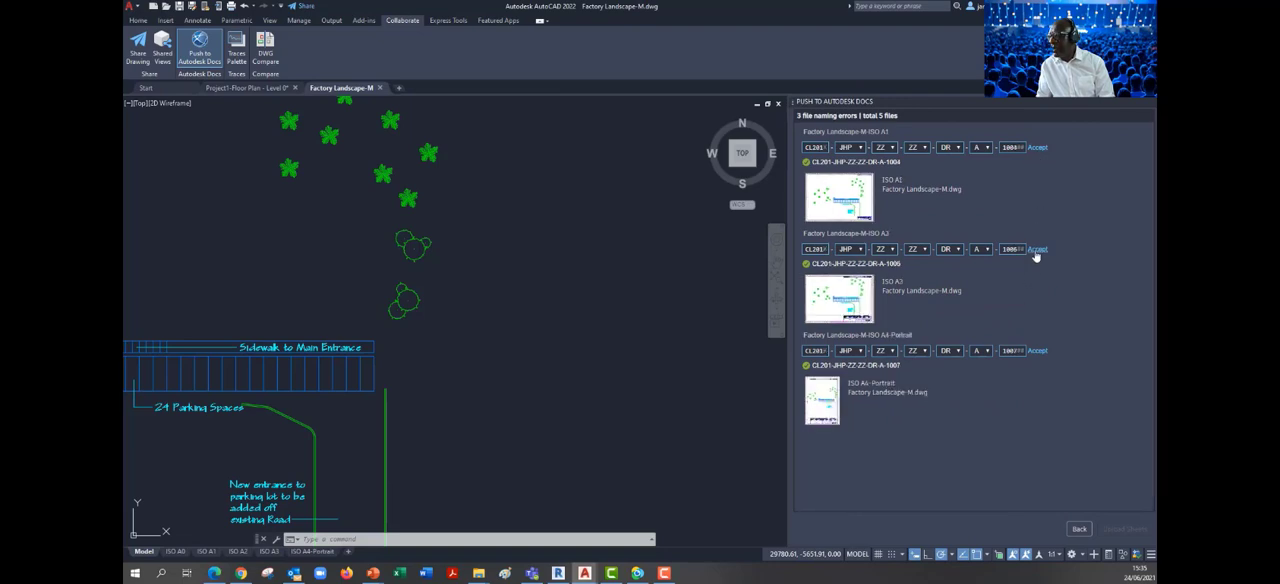
left_click(1037, 352)
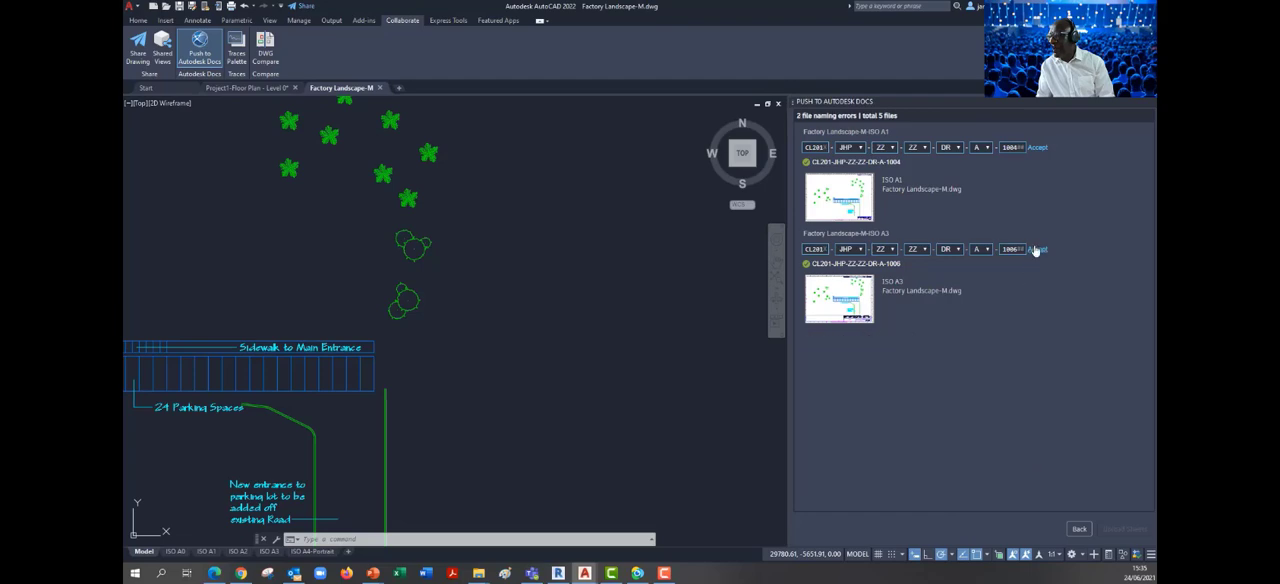
left_click(1036, 249)
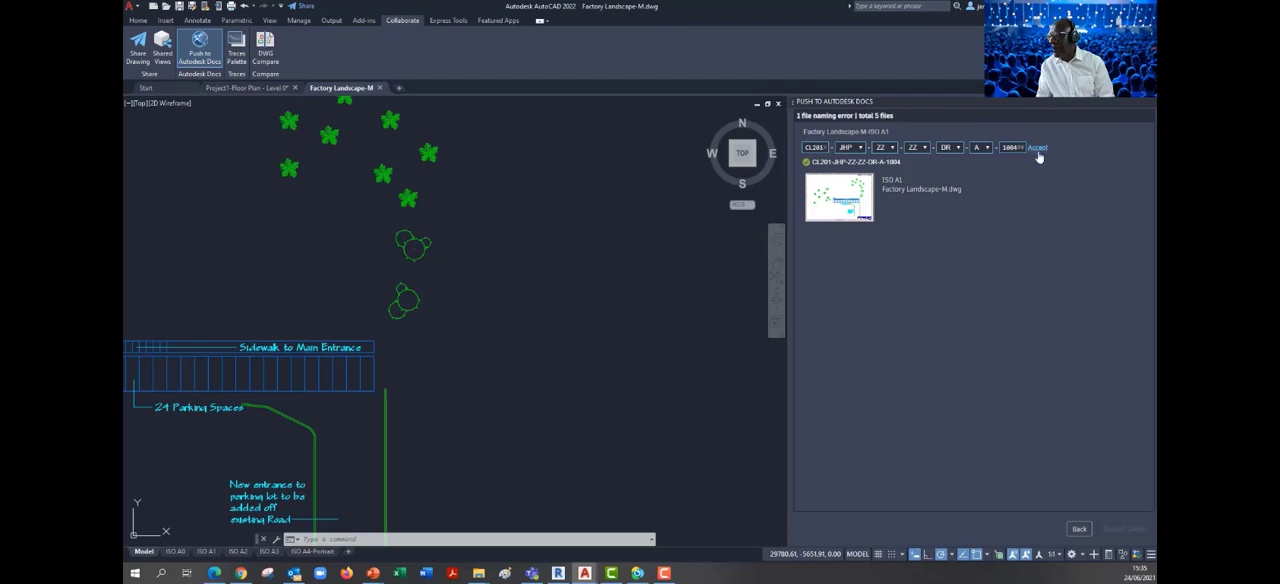
left_click(1037, 148)
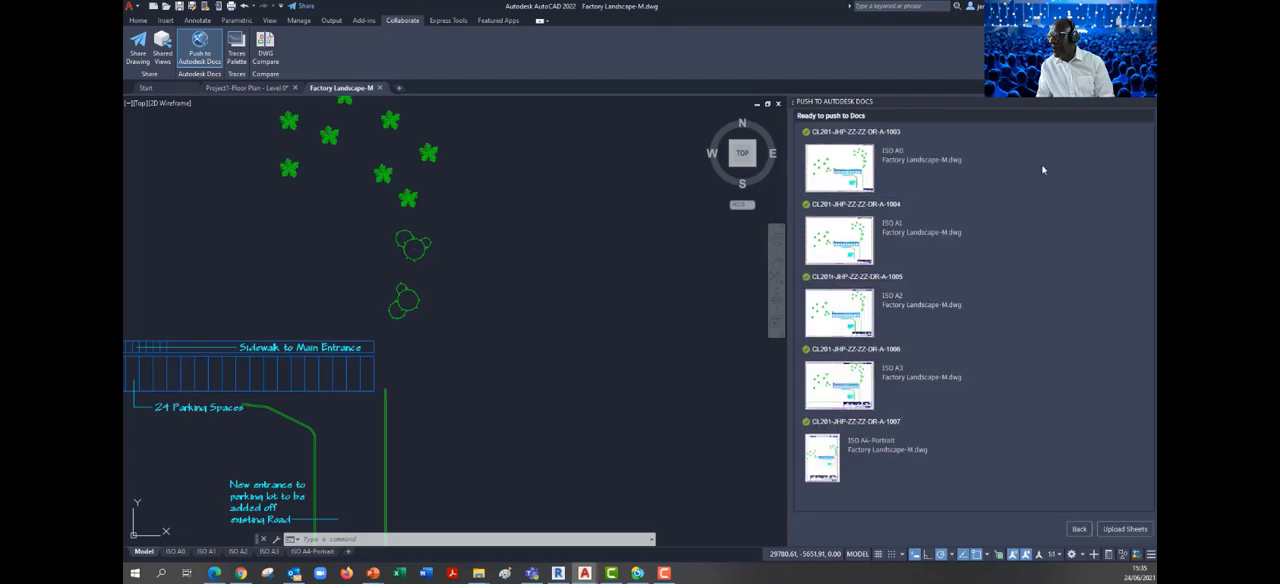
Upload the renamed sheets to Autodesk Docs and switch to the browser to check the project's PDF folder
left_click(1120, 535)
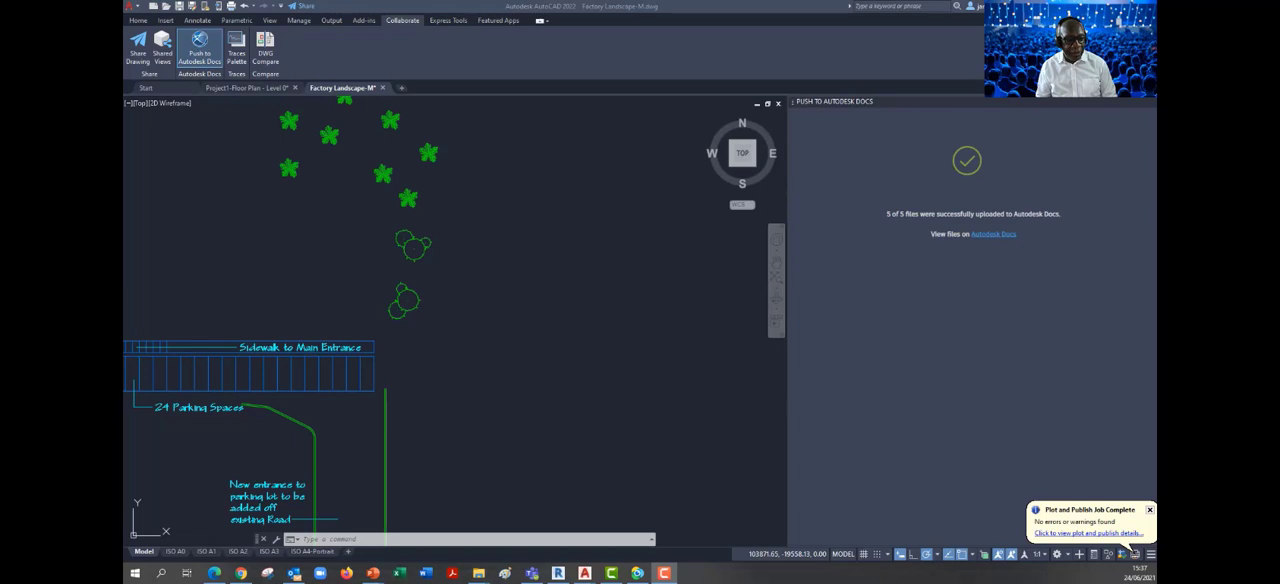
left_click(214, 573)
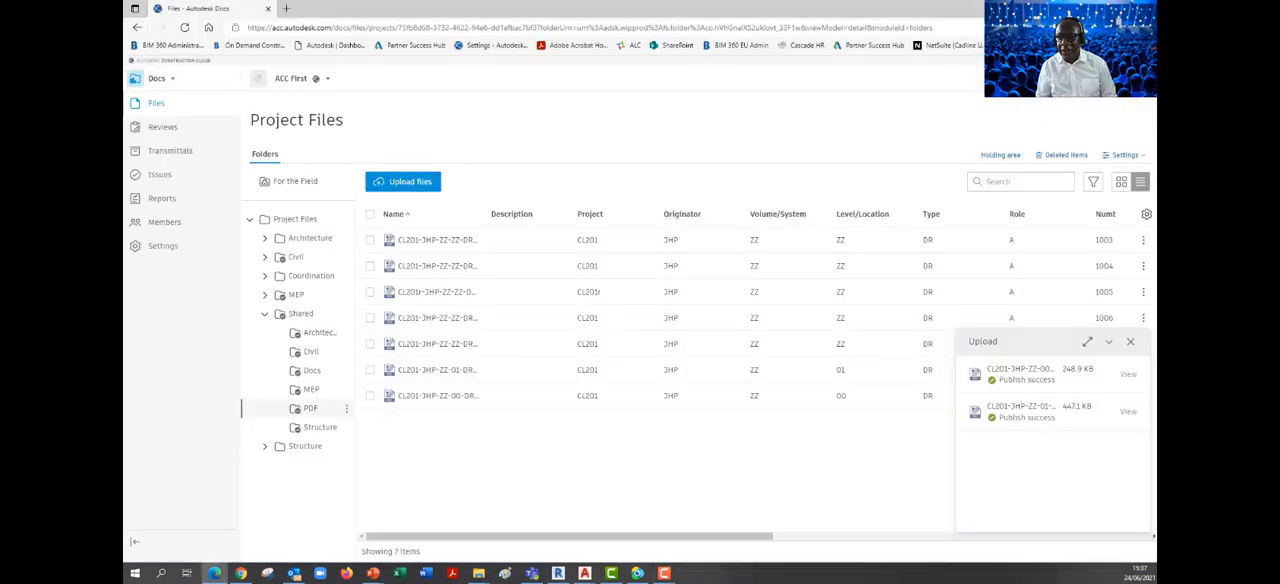